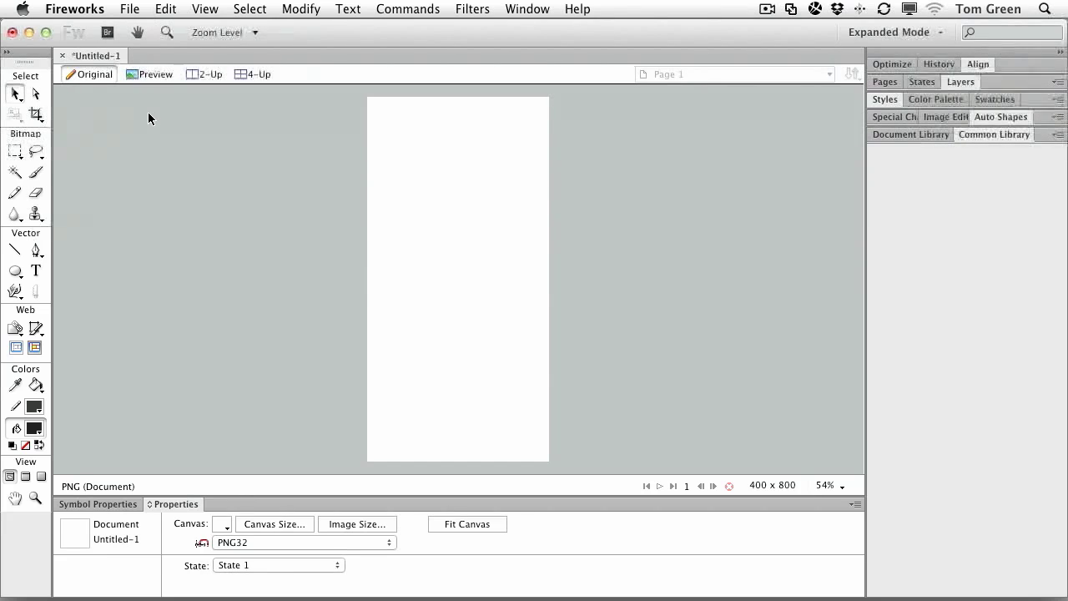
# Create a new 3000×5000 document from the Wireframes > Miscellaneous Assets template.
pyautogui.click(130, 9)
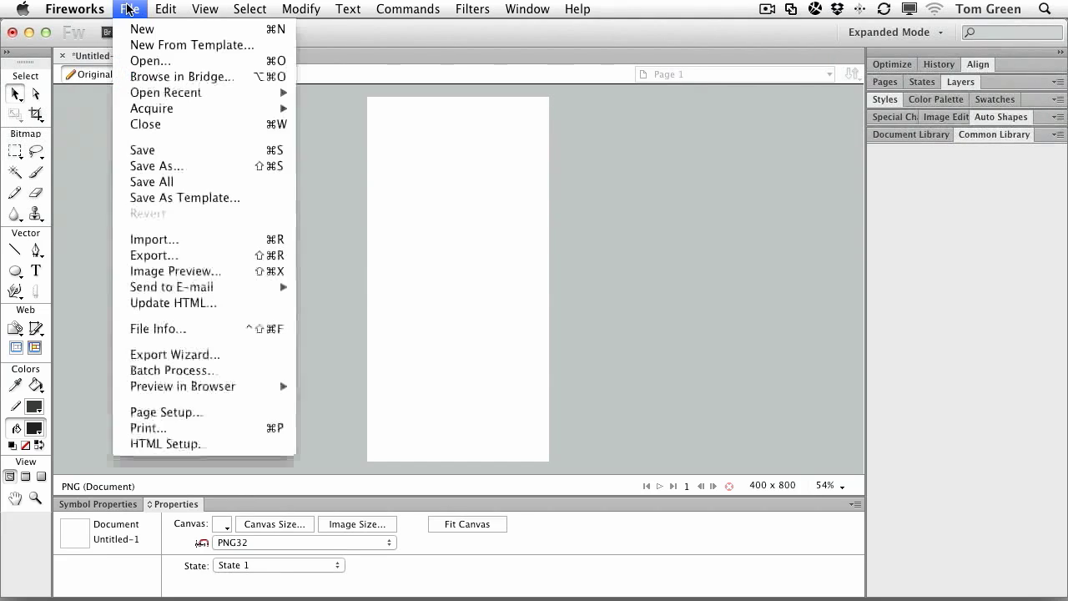
pyautogui.click(138, 46)
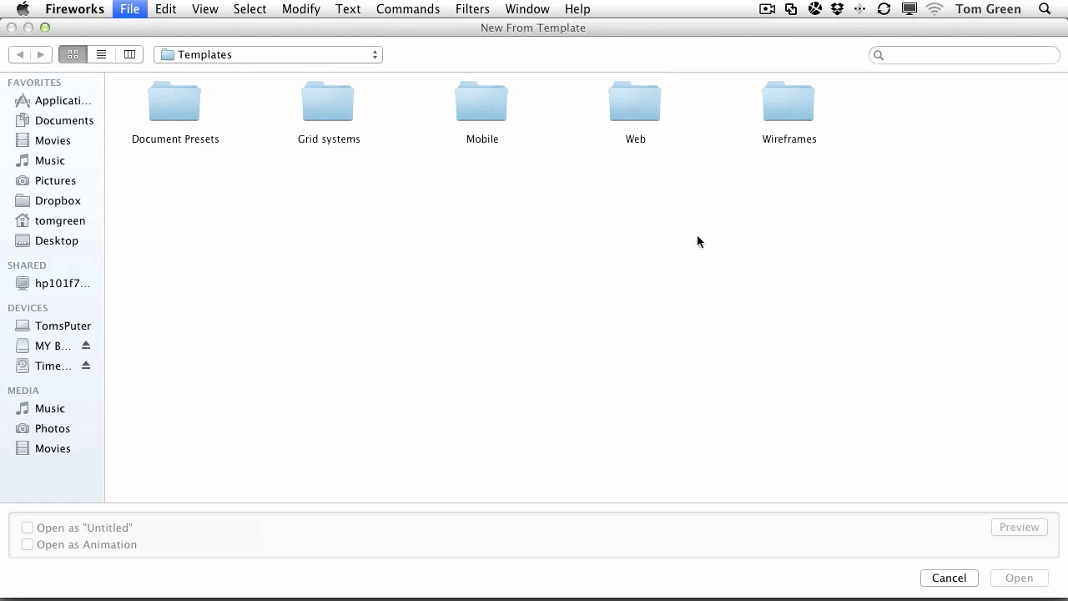
pyautogui.doubleClick(778, 104)
pyautogui.press('super+bracketleft')
pyautogui.doubleClick(791, 102)
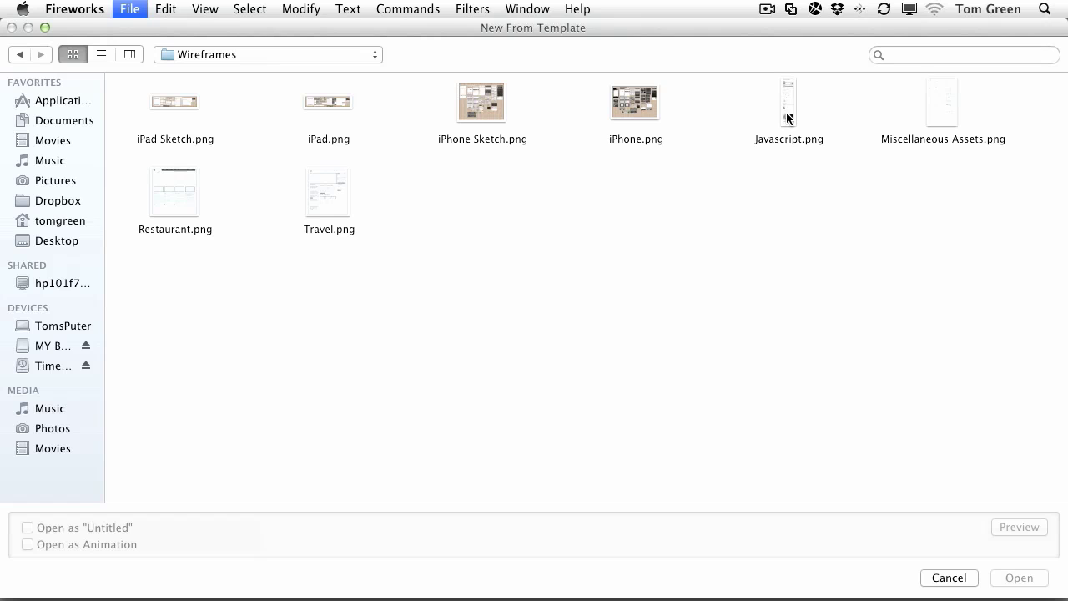
pyautogui.doubleClick(939, 100)
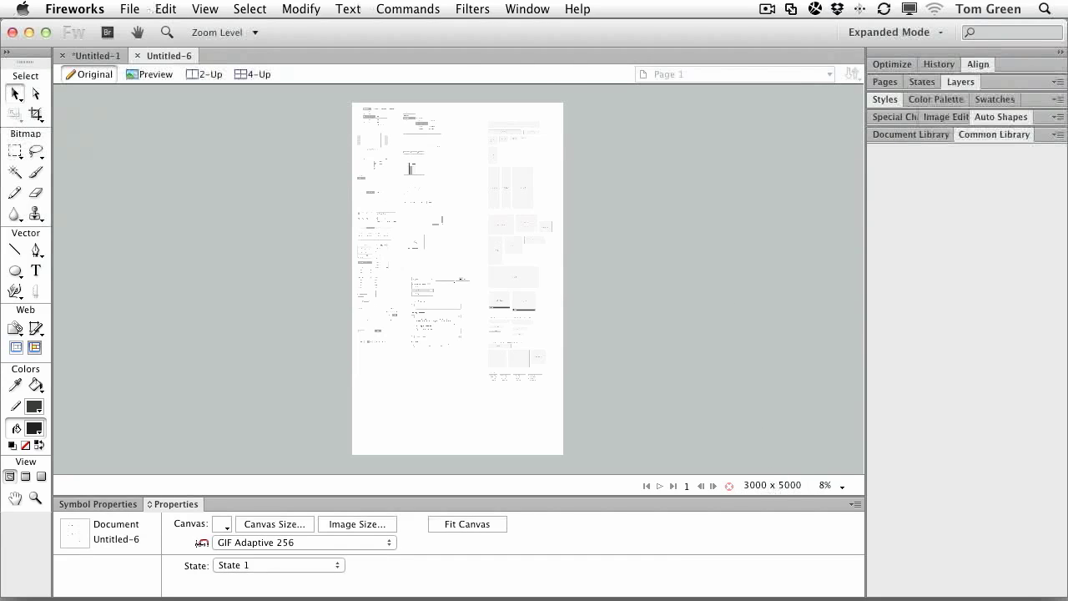
# Zoom into the template's top-left area and pan down past charts, tabs and tooltips.
pyautogui.click(35, 497)
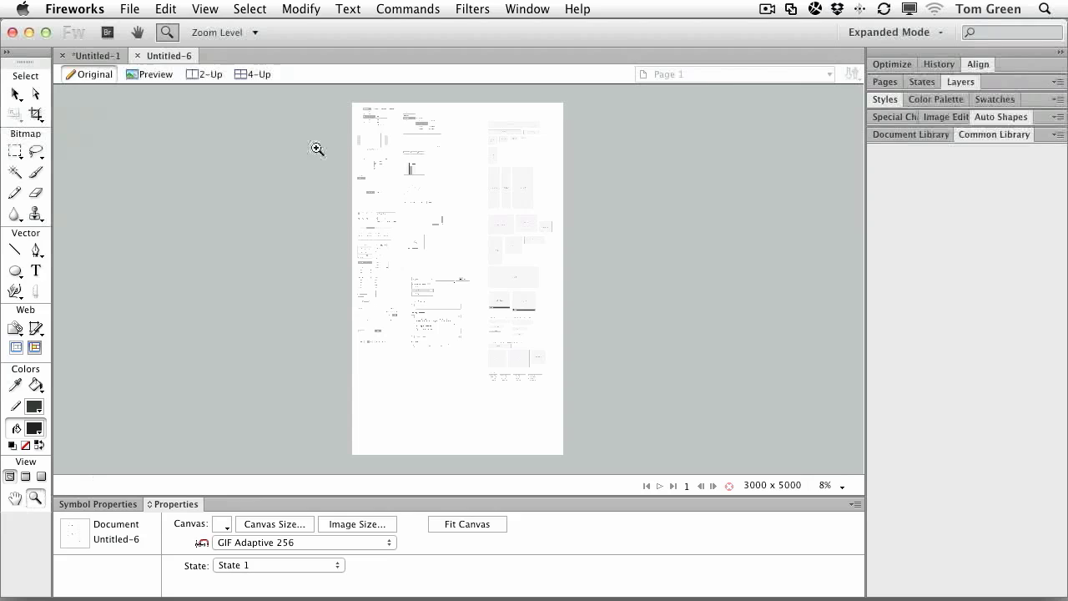
pyautogui.moveTo(357, 106); pyautogui.dragTo(458, 167)
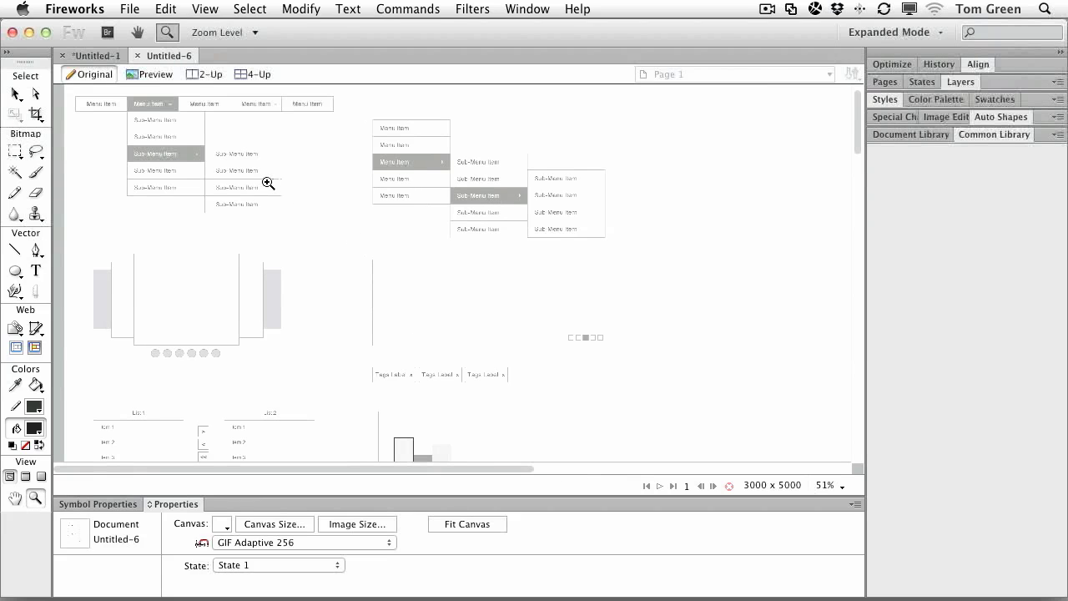
pyautogui.press('h')
pyautogui.moveTo(289, 298); pyautogui.dragTo(288, 86)
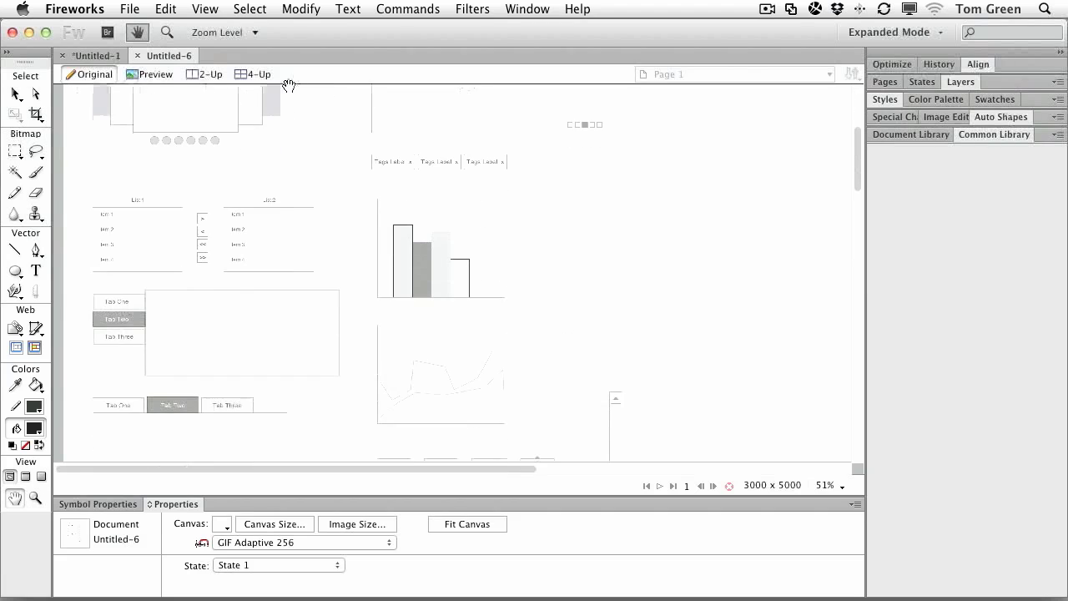
pyautogui.moveTo(292, 300); pyautogui.dragTo(292, 155)
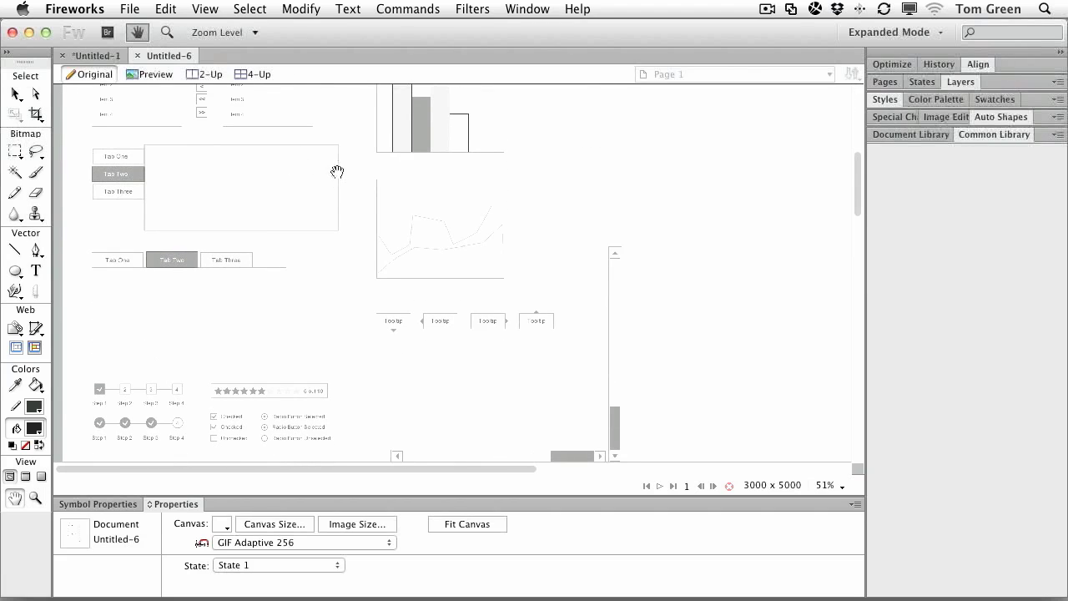
# View the template at 100% and pan to the tag labels, List 2 and bar chart.
pyautogui.press('z')
pyautogui.click(829, 486)
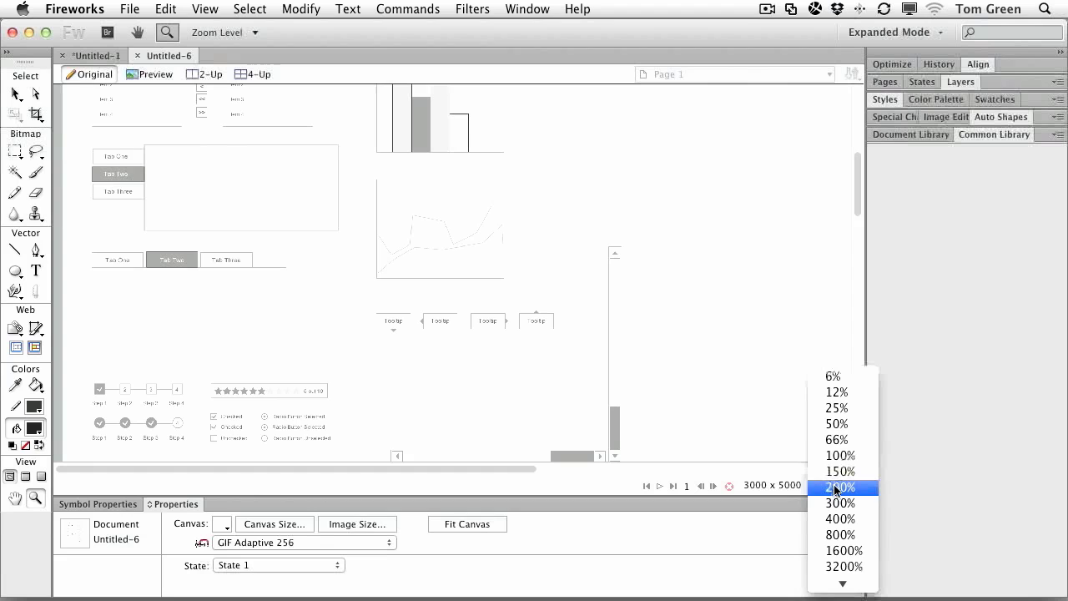
pyautogui.click(840, 455)
pyautogui.press('h')
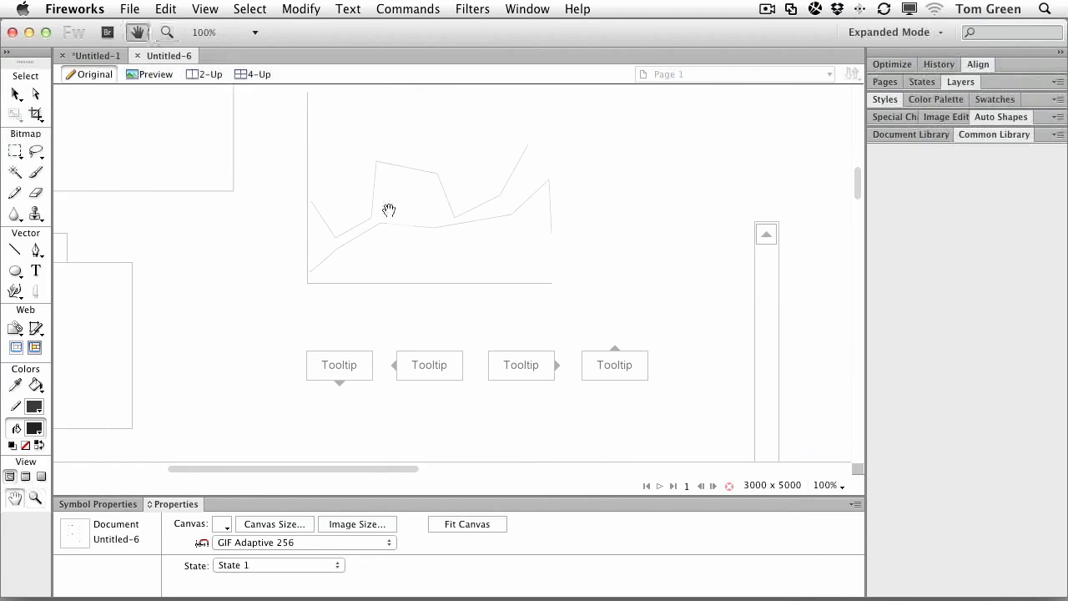
pyautogui.moveTo(389, 210); pyautogui.dragTo(458, 409)
pyautogui.moveTo(195, 145); pyautogui.dragTo(306, 387)
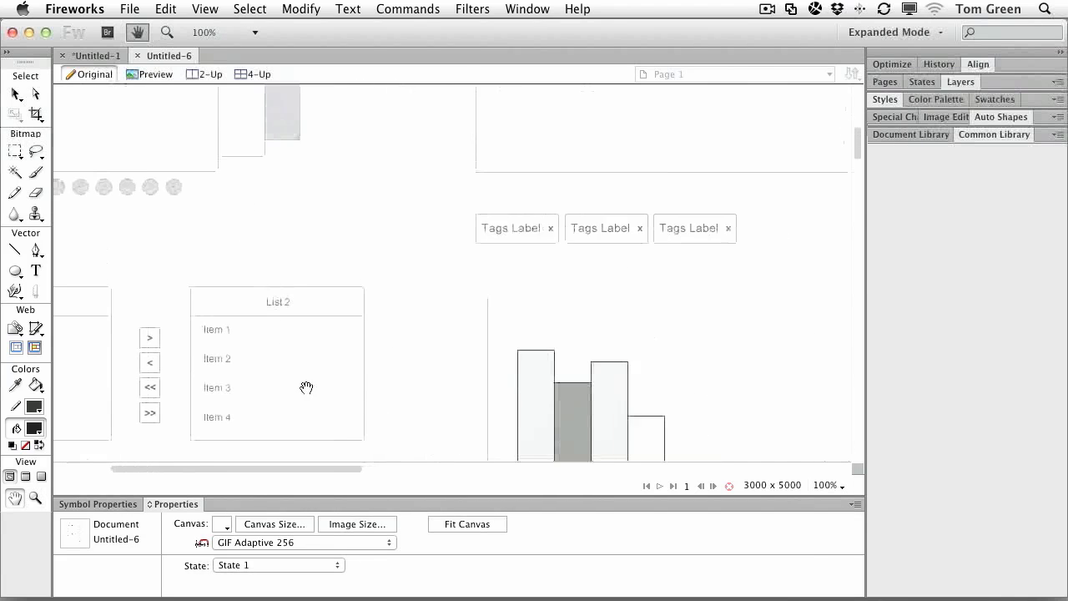
pyautogui.click(167, 32)
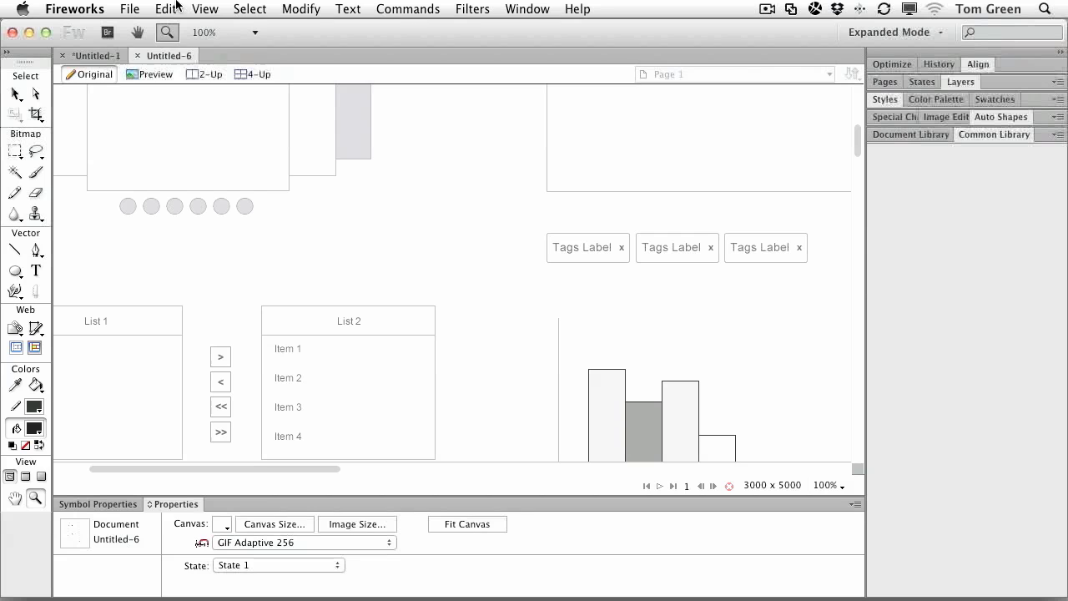
# Close Untitled-6 and create a 1040×1040 document from the Grid systems > Grid 12 template.
pyautogui.click(136, 56)
pyautogui.click(130, 10)
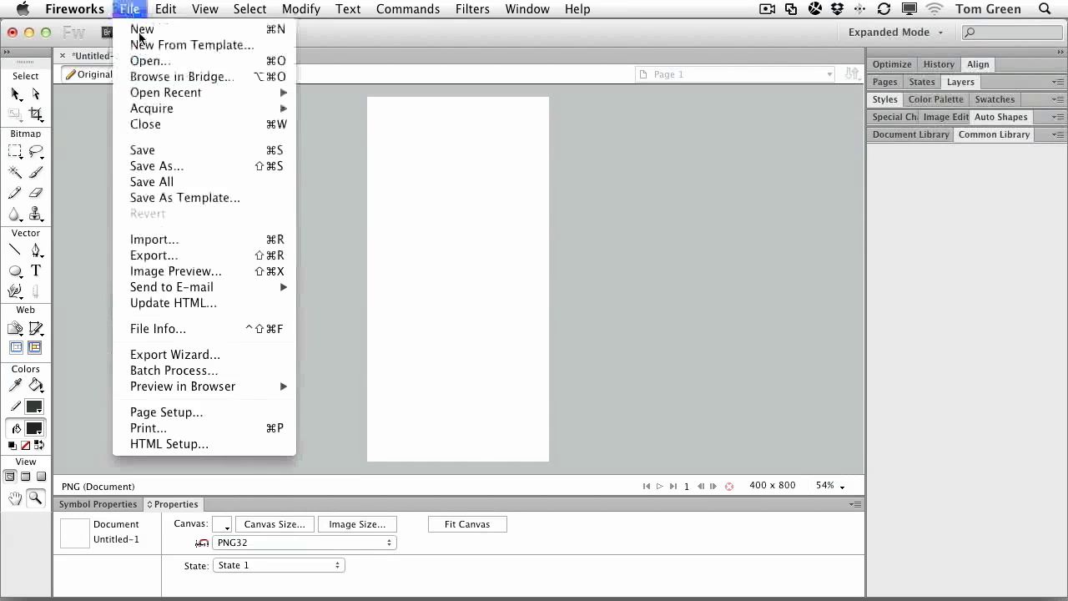
pyautogui.click(167, 44)
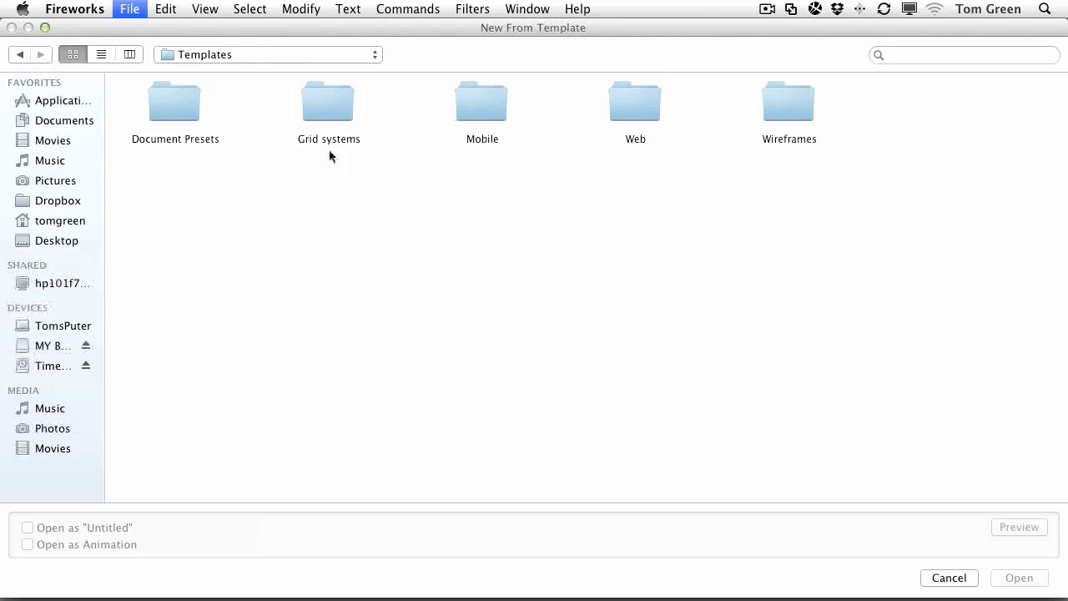
pyautogui.doubleClick(327, 102)
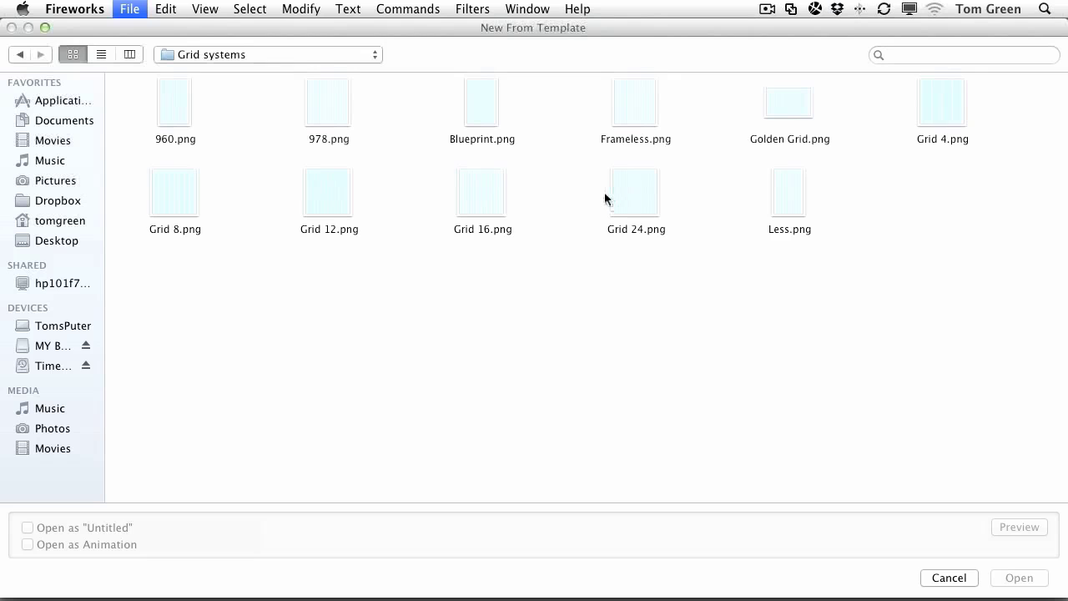
pyautogui.doubleClick(337, 196)
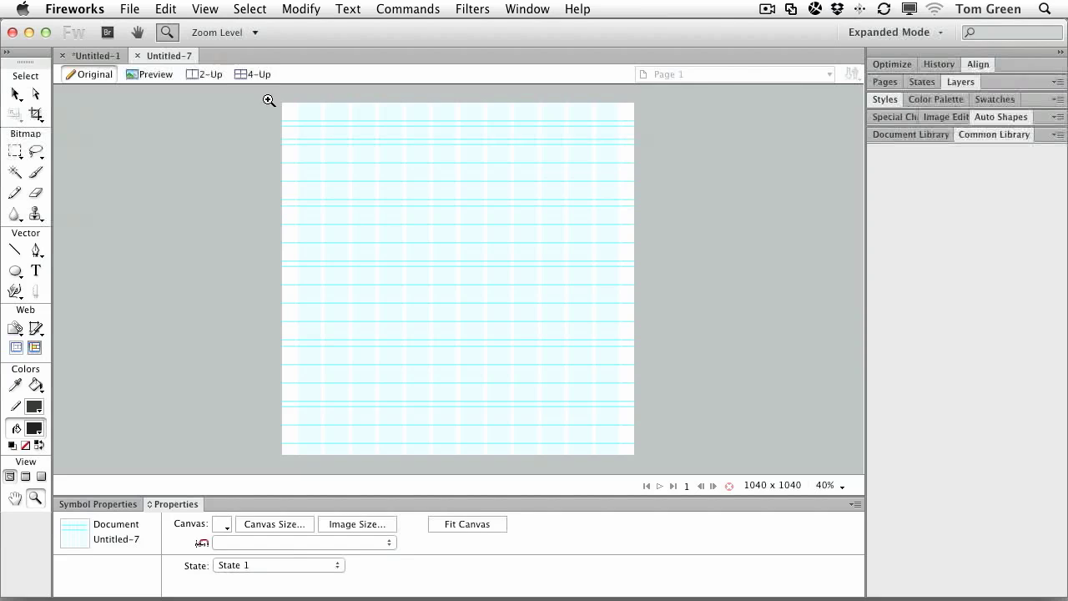
# Zoom the grid document to 100% and pan to its top-left corner.
pyautogui.moveTo(267, 100); pyautogui.dragTo(665, 176)
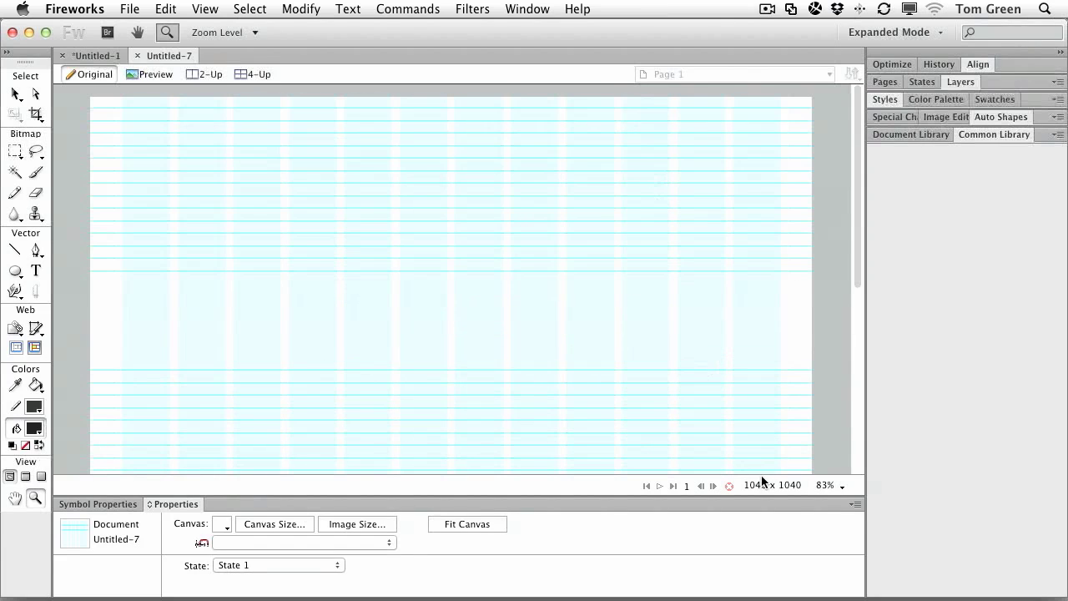
pyautogui.click(824, 485)
pyautogui.click(840, 455)
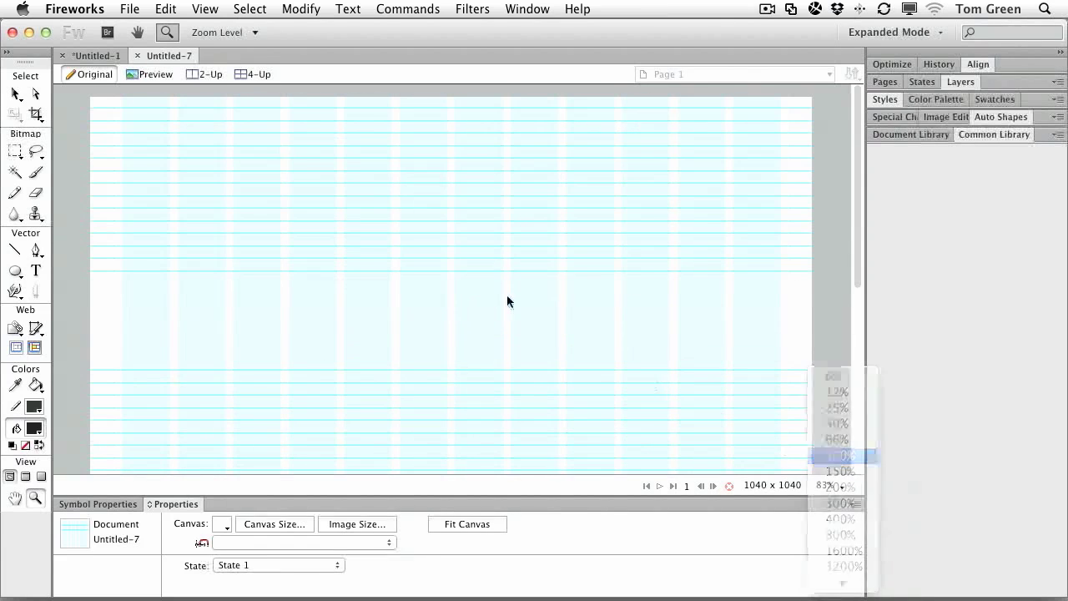
pyautogui.moveTo(184, 184); pyautogui.dragTo(247, 241)
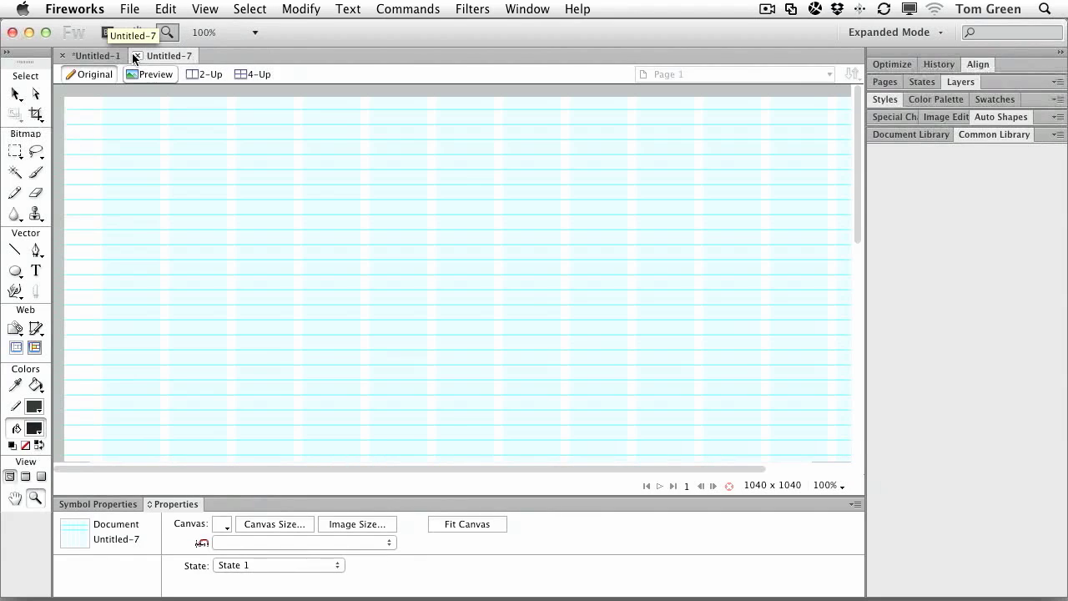
pyautogui.click(205, 8)
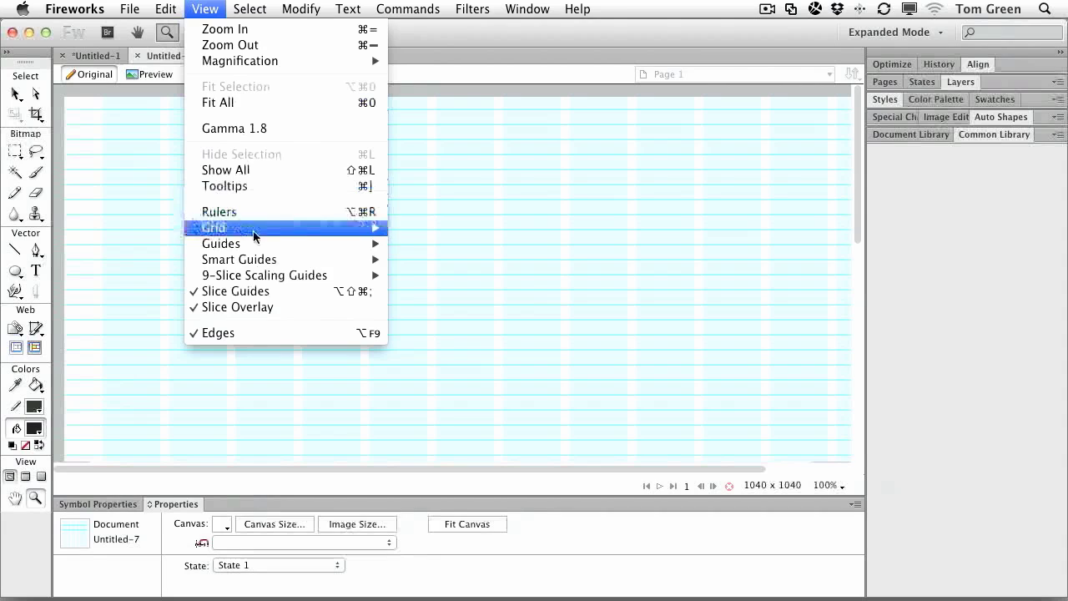
pyautogui.press('Escape')
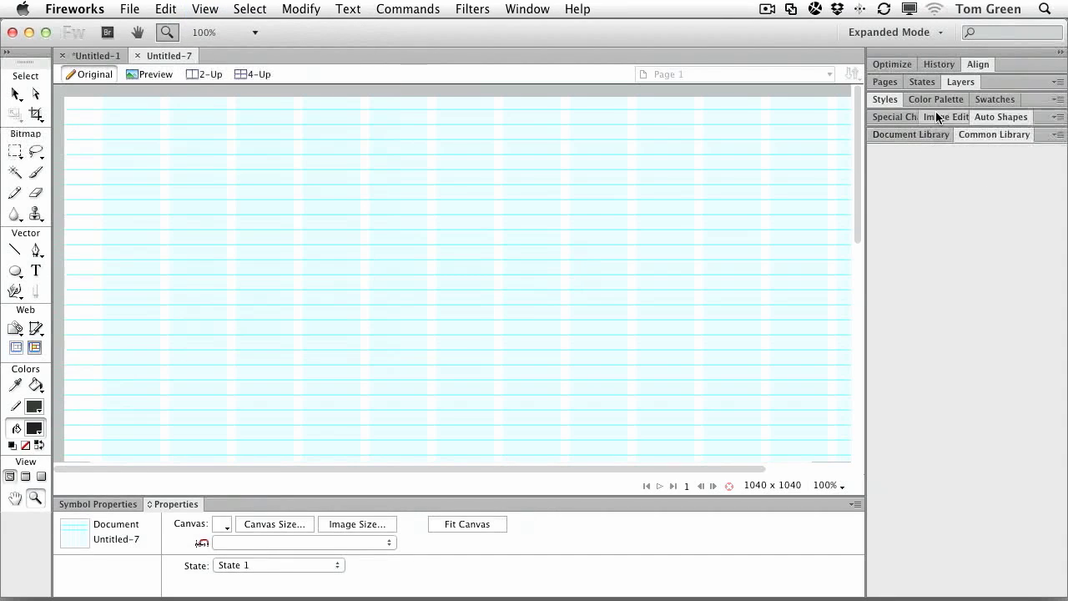
# Show the grid's layers, expanding and then collapsing the Baseline grid group.
pyautogui.click(960, 82)
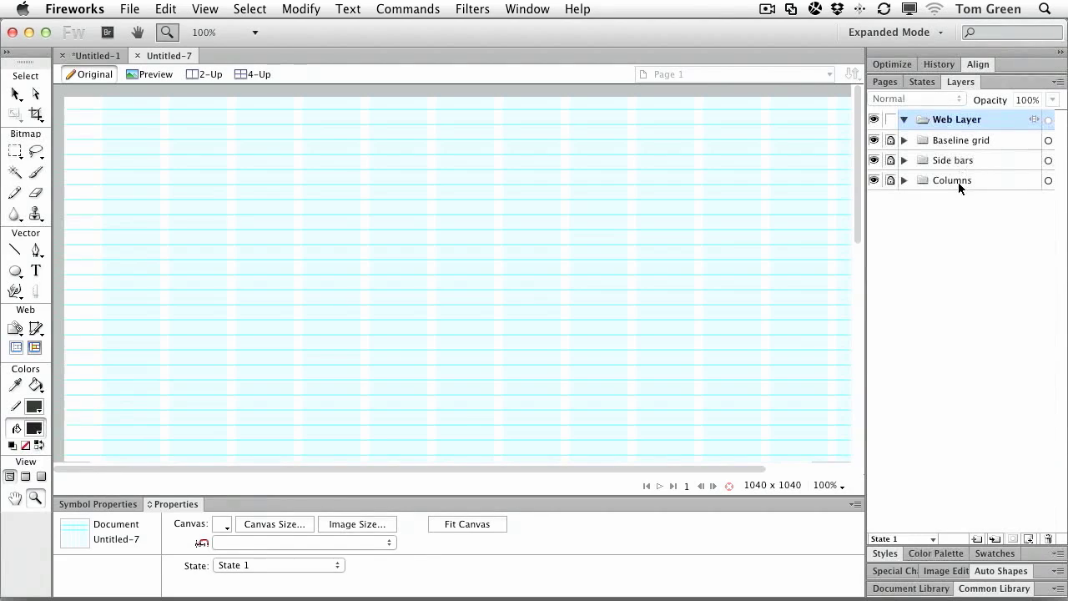
pyautogui.click(904, 140)
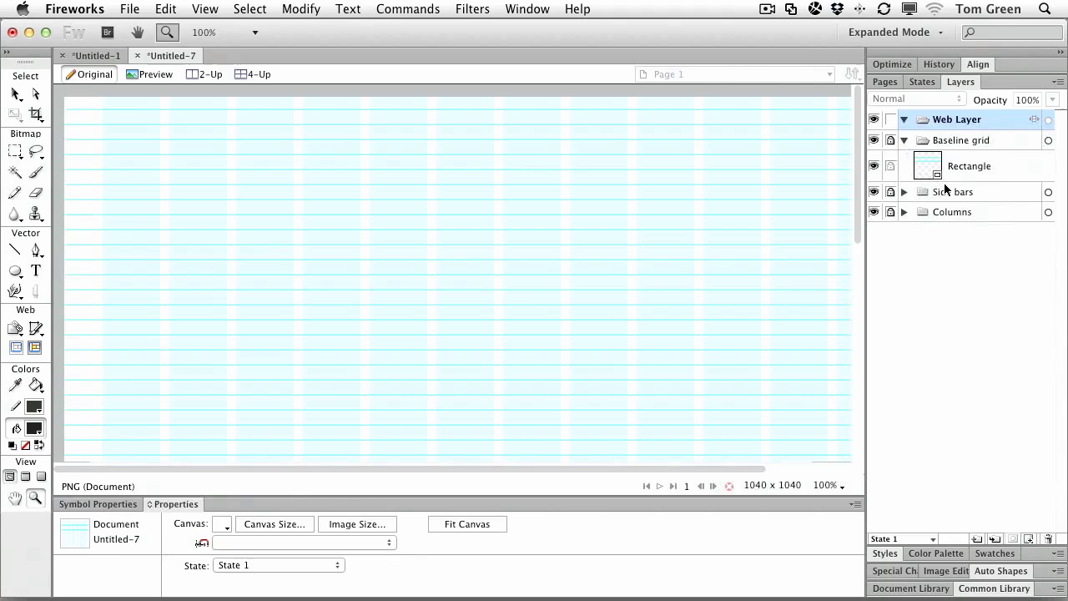
pyautogui.click(904, 141)
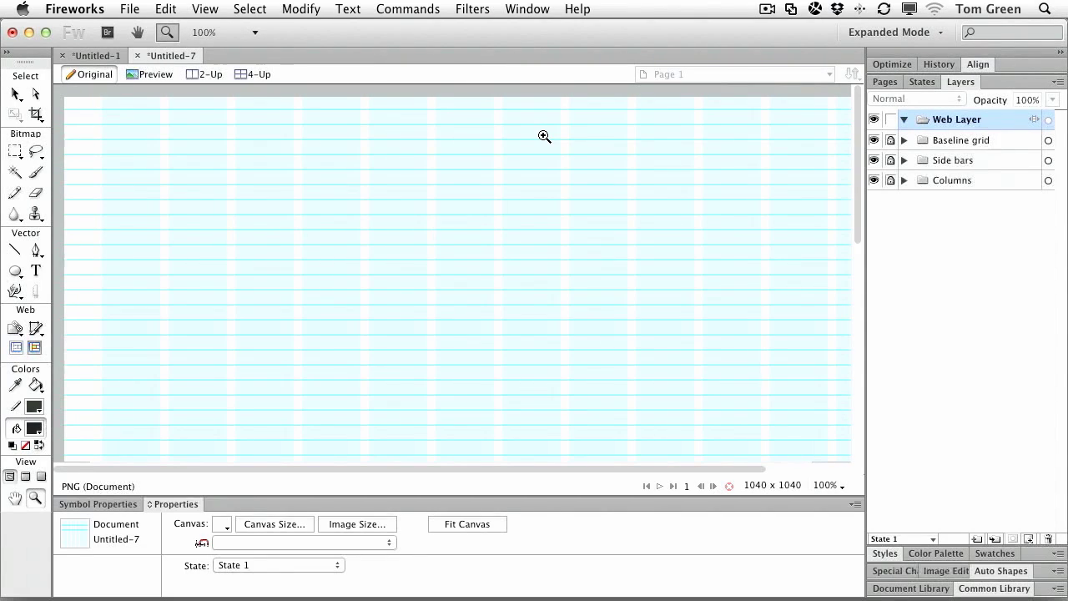
# Close Untitled-7 without saving and show the Common Library's folder list.
pyautogui.click(135, 55)
pyautogui.click(477, 234)
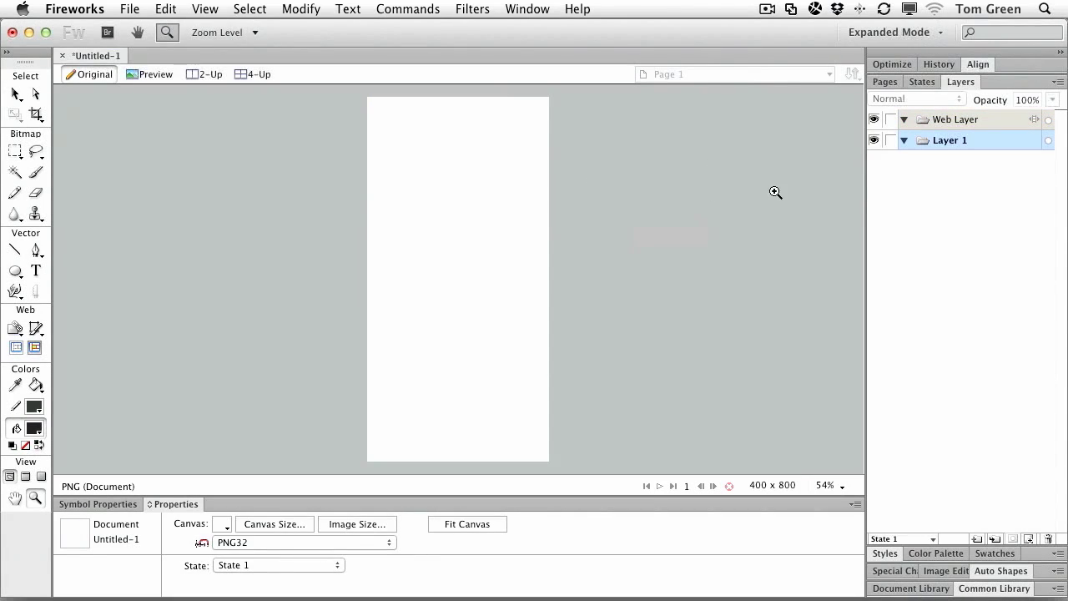
pyautogui.click(970, 83)
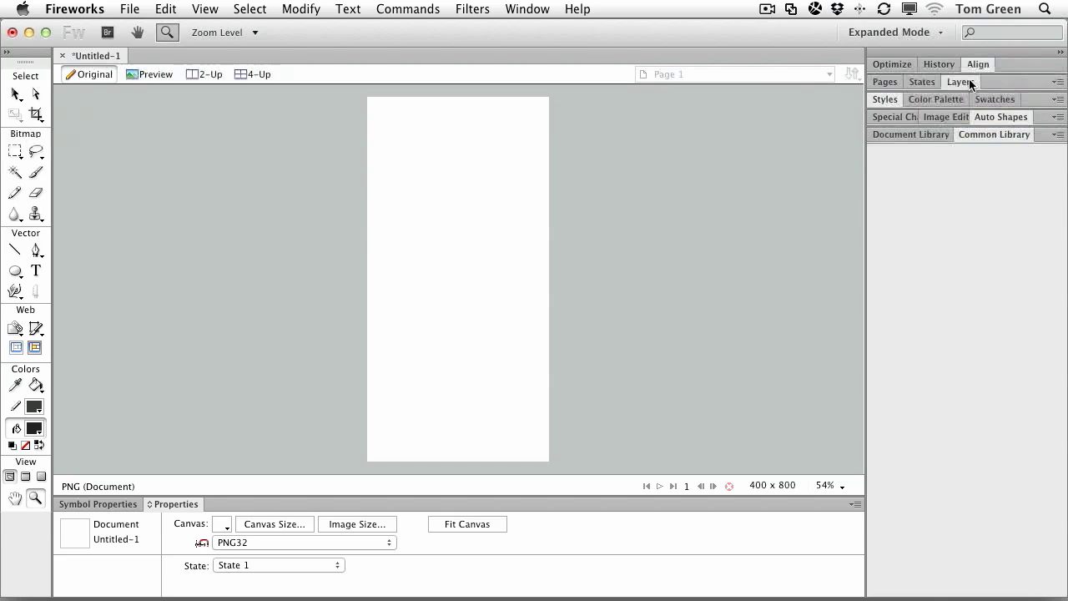
pyautogui.click(990, 135)
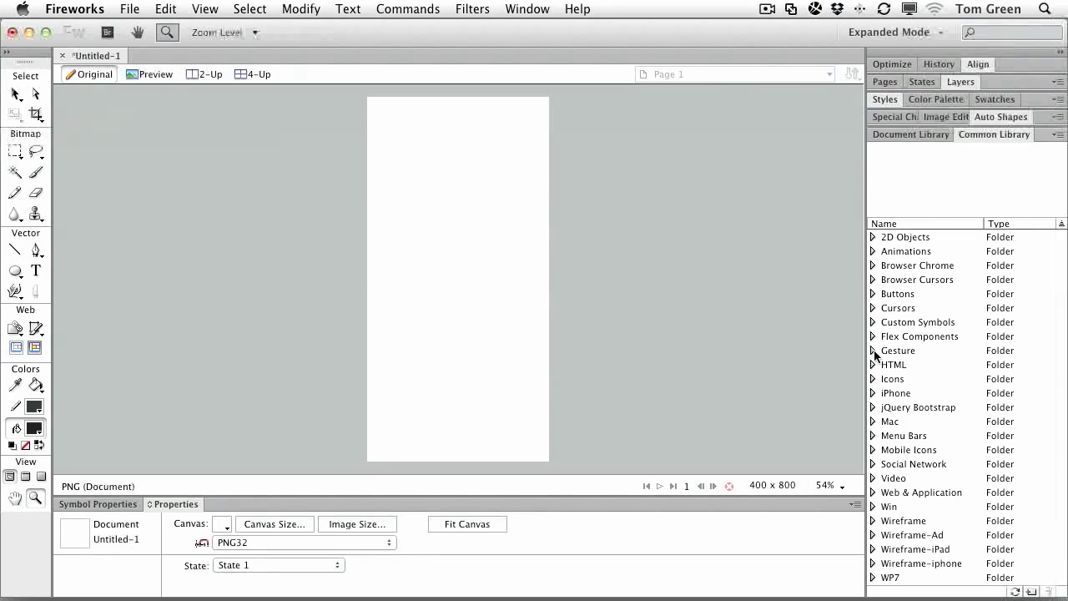
# Expand the Gesture folder, preview Double Tap, then collapse it.
pyautogui.click(874, 350)
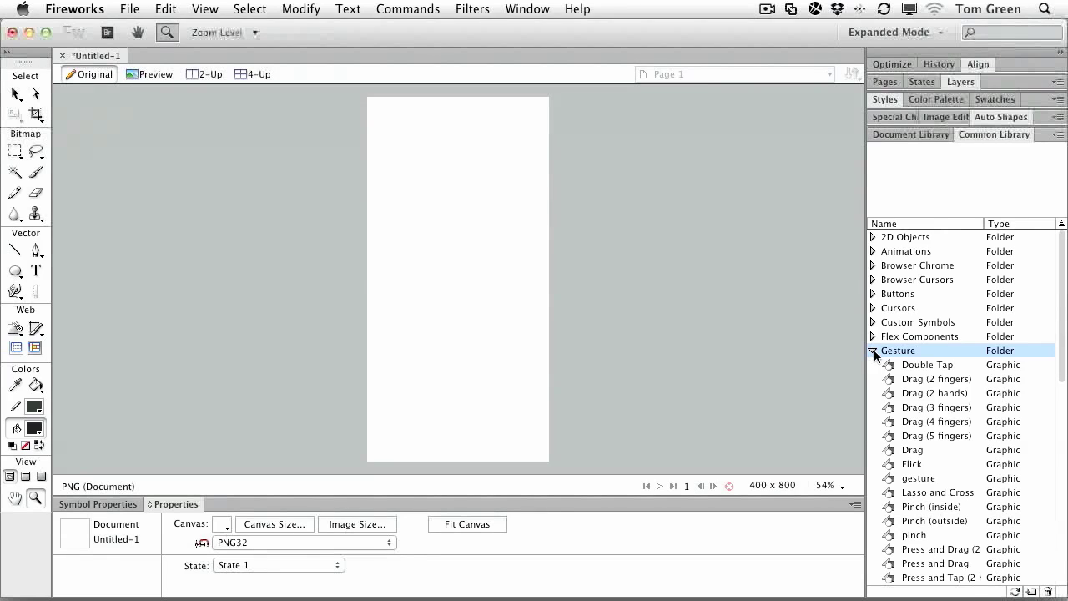
pyautogui.click(940, 371)
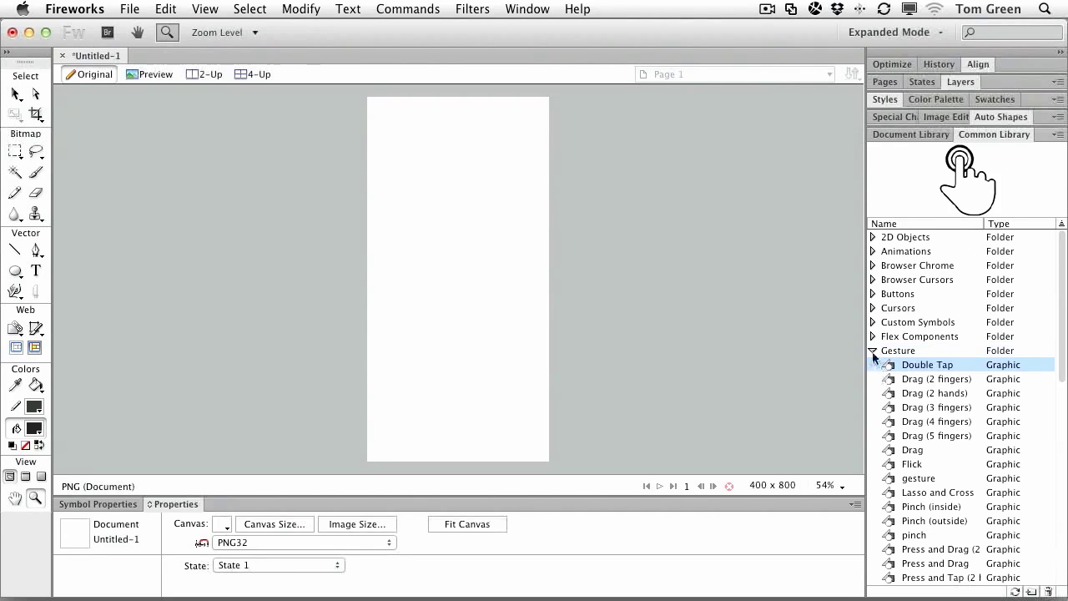
pyautogui.scroll(-10, 926, 426)
pyautogui.scroll(10, 917, 421)
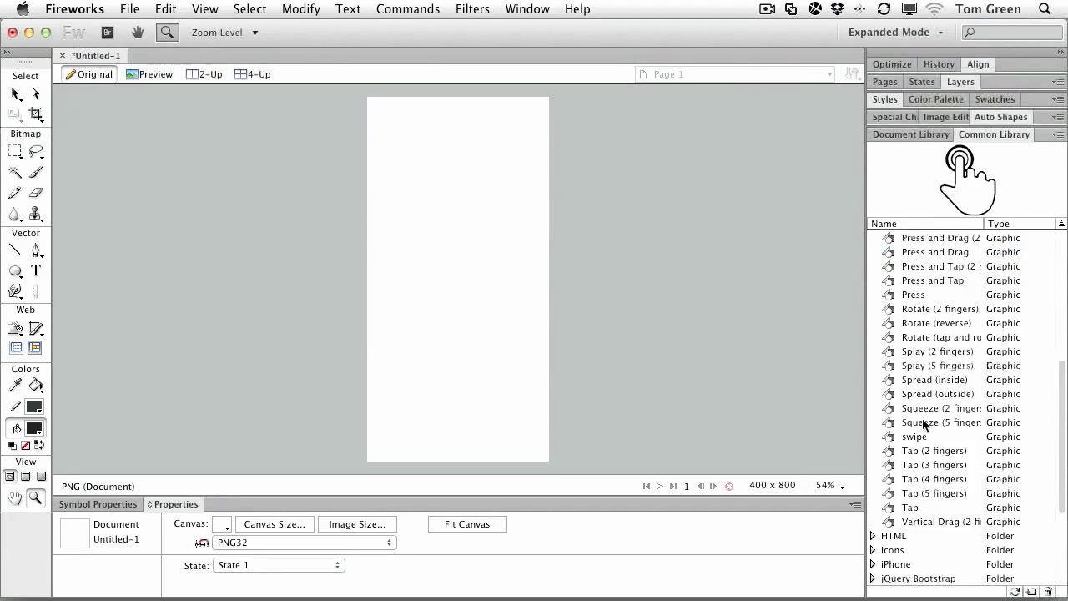
pyautogui.click(874, 352)
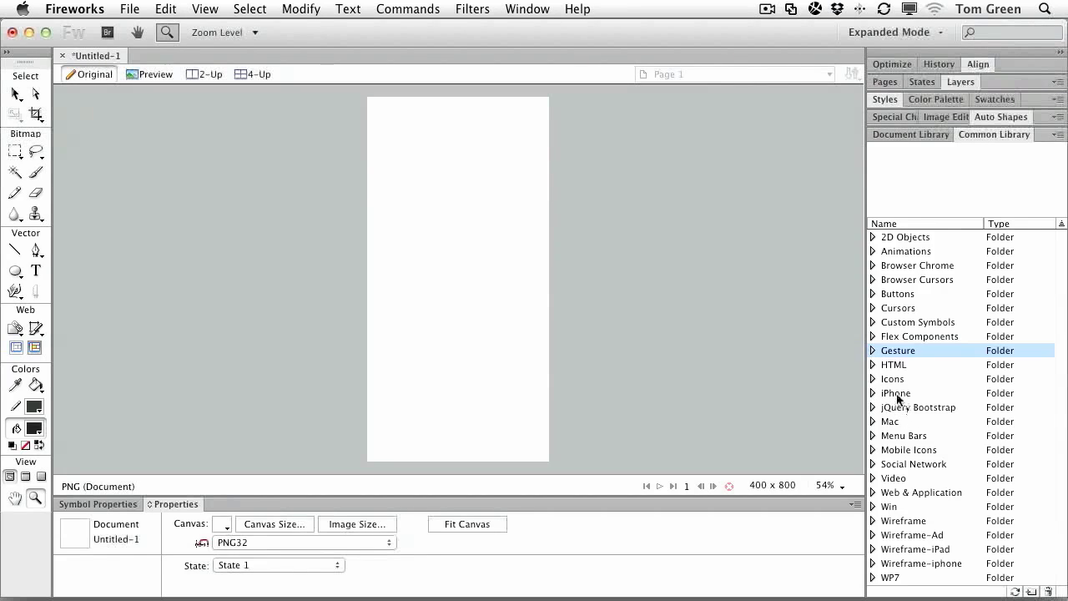
# Expand and collapse the iPhone folder, then the Wireframe folder after previewing Accordion.
pyautogui.click(872, 394)
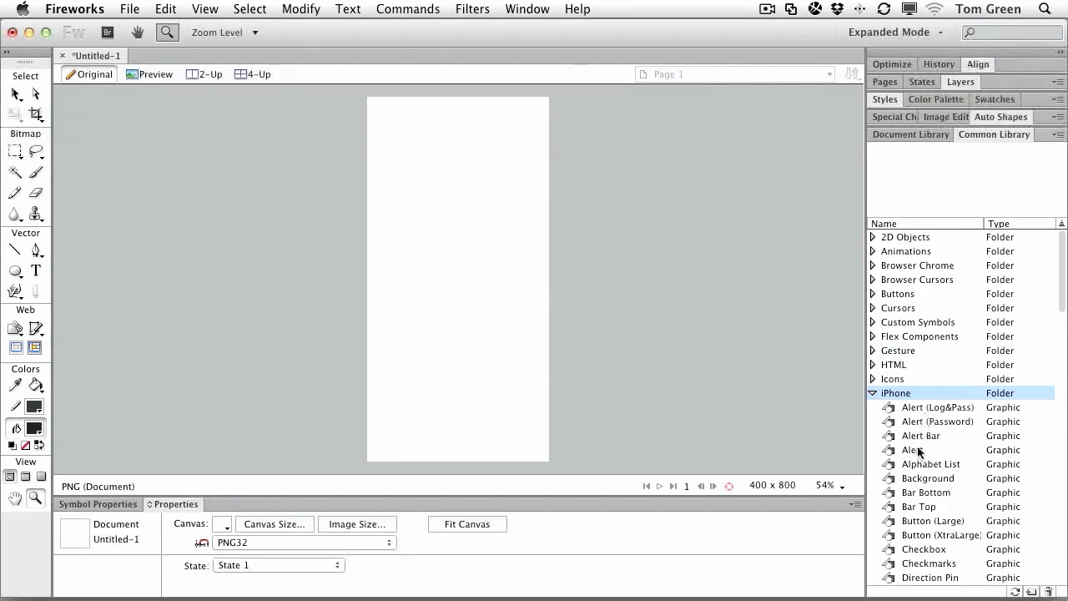
pyautogui.click(873, 393)
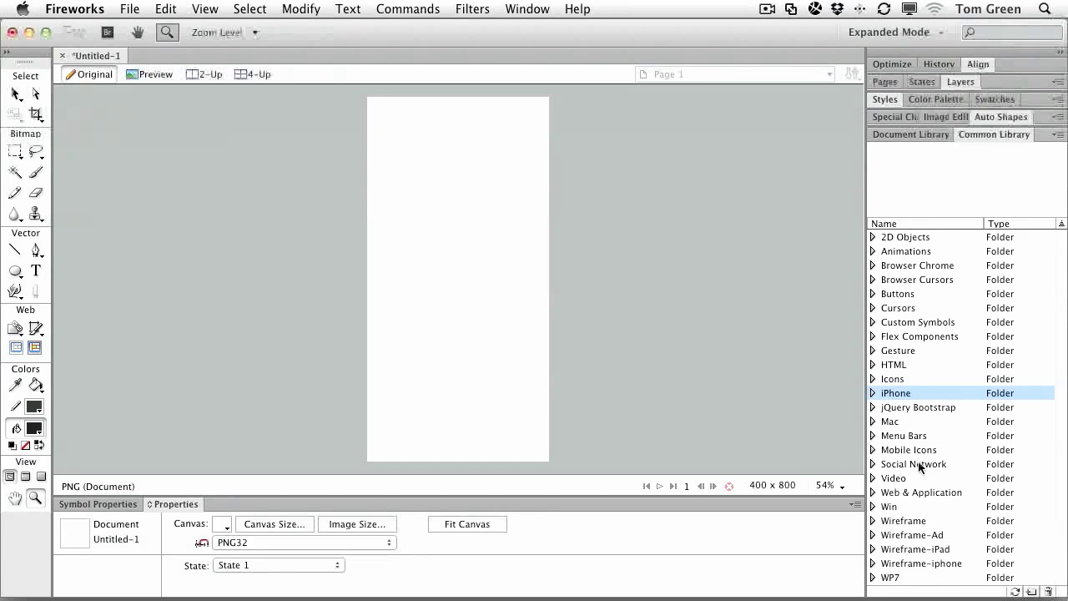
pyautogui.click(873, 520)
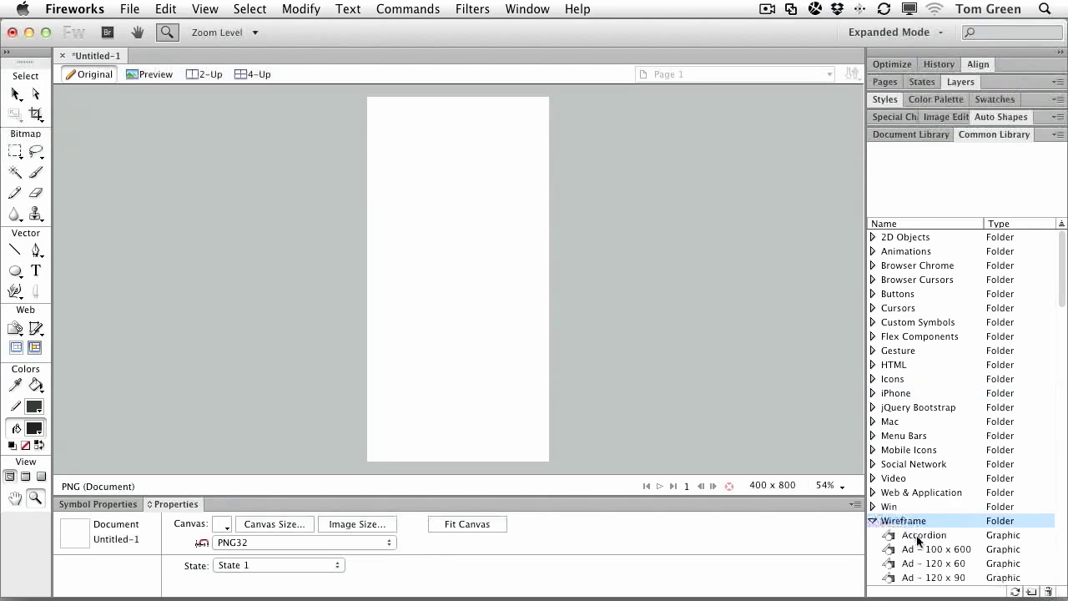
pyautogui.click(922, 538)
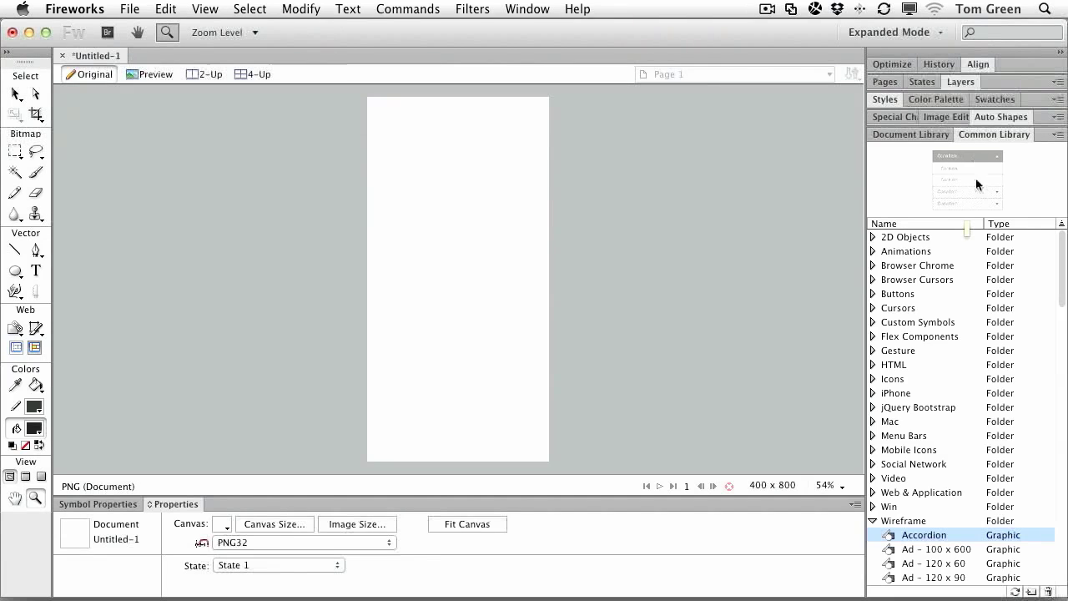
pyautogui.click(873, 522)
pyautogui.click(874, 521)
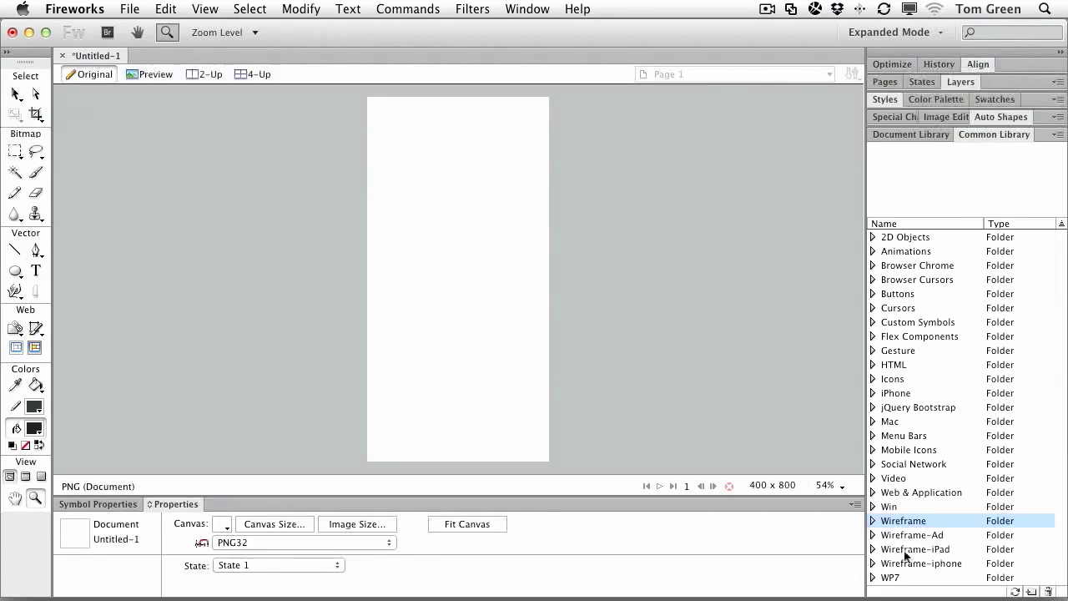
# Expand the Wireframe-iphone folder and scroll through its graphic symbols.
pyautogui.click(872, 566)
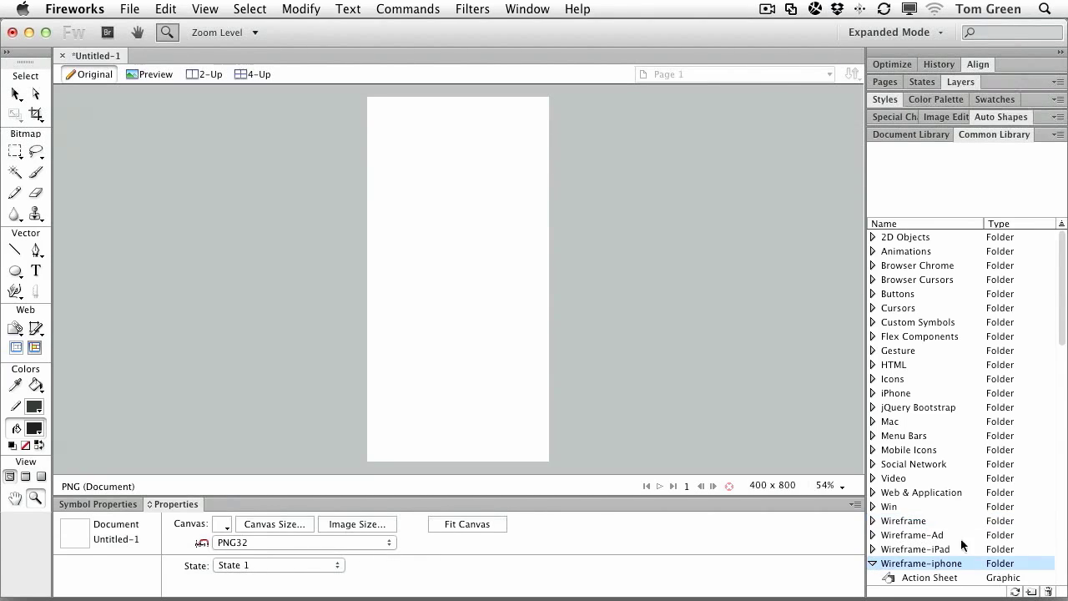
pyautogui.scroll(-15, 966, 534)
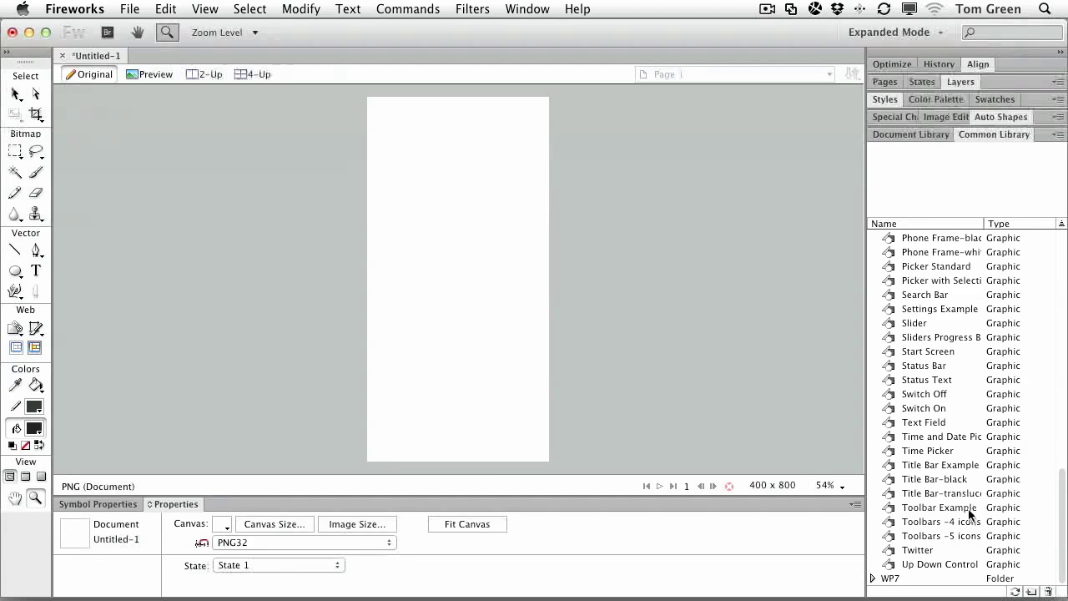
pyautogui.scroll(15, 968, 517)
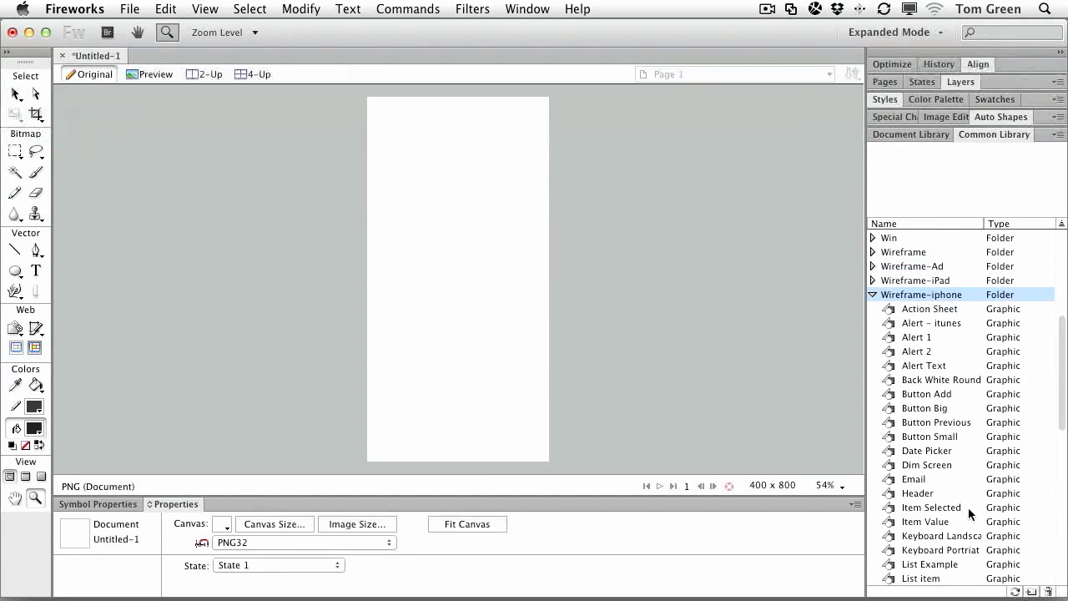
pyautogui.scroll(-4, 967, 508)
pyautogui.scroll(-2, 968, 507)
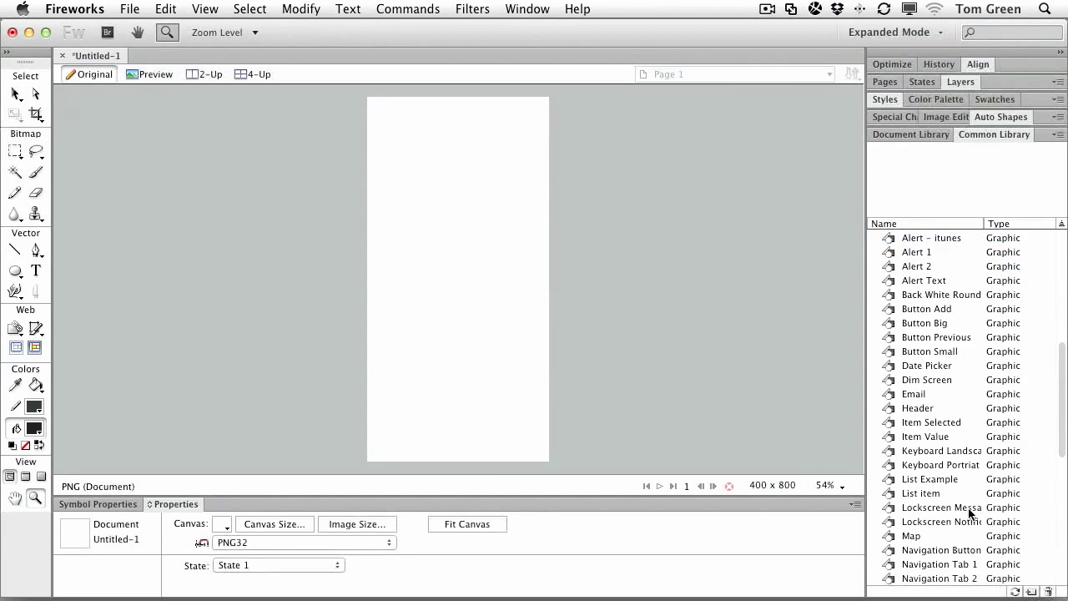
pyautogui.scroll(-10, 970, 512)
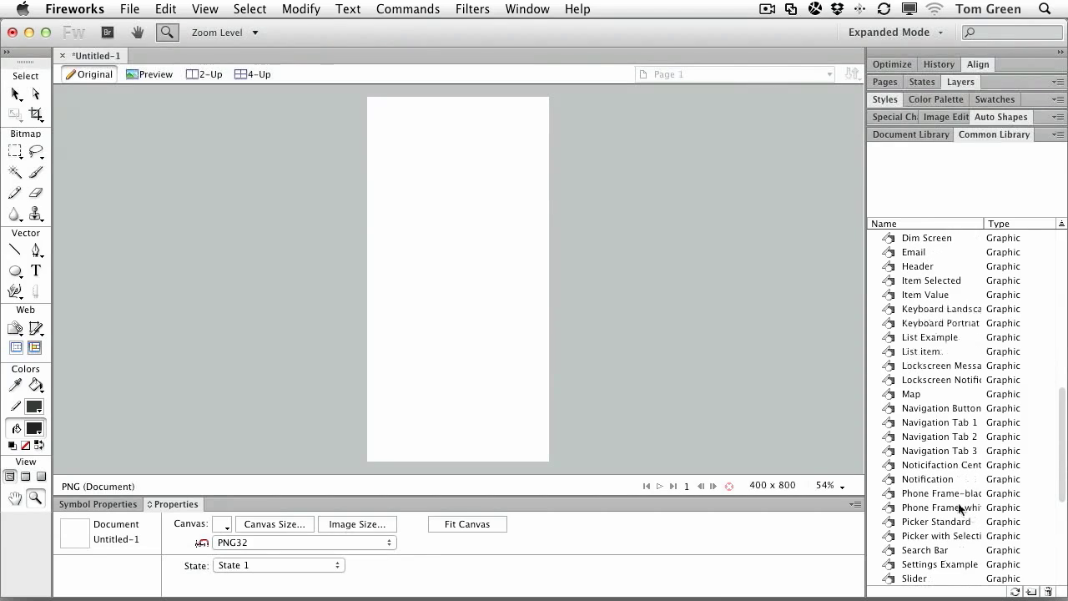
# Place the 379×741 Phone Frame-black symbol on the canvas and centre it at X 11, Y 30.
pyautogui.click(932, 495)
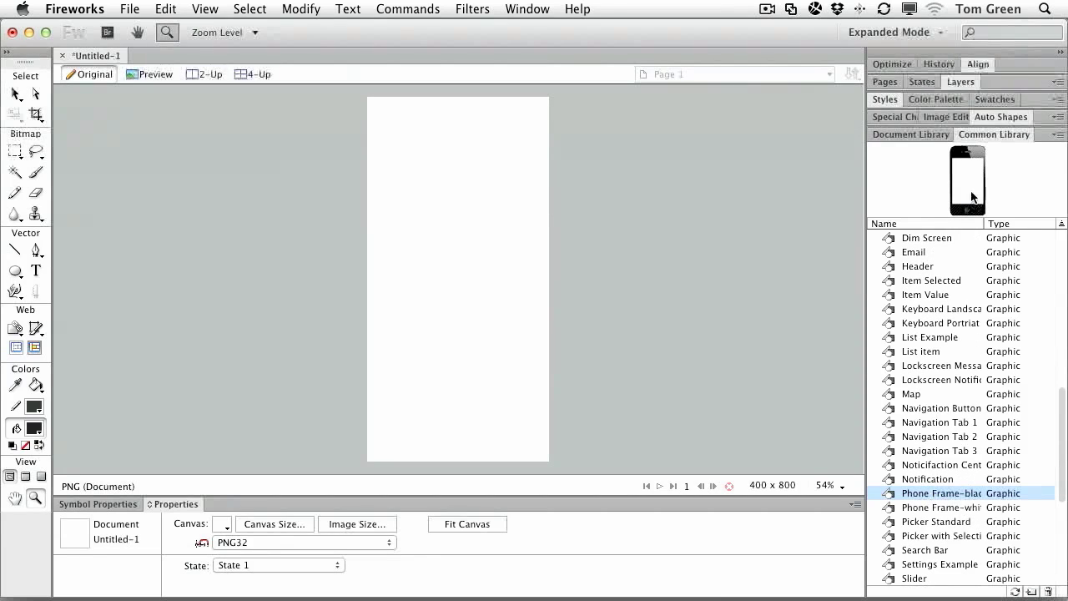
pyautogui.moveTo(876, 180); pyautogui.dragTo(447, 206)
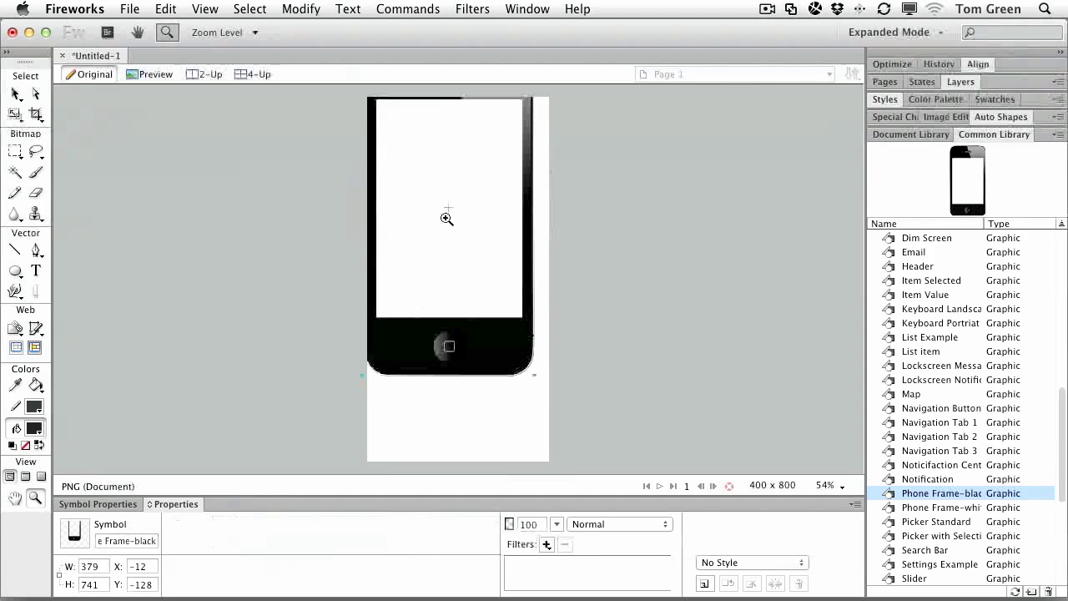
pyautogui.press('v')
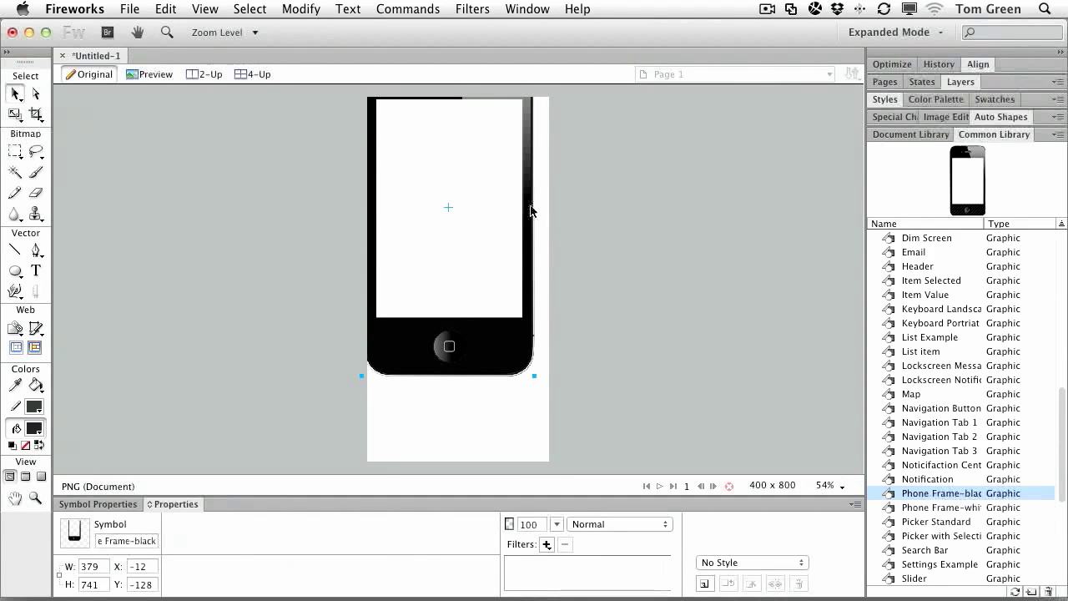
pyautogui.moveTo(473, 205); pyautogui.dragTo(473, 252)
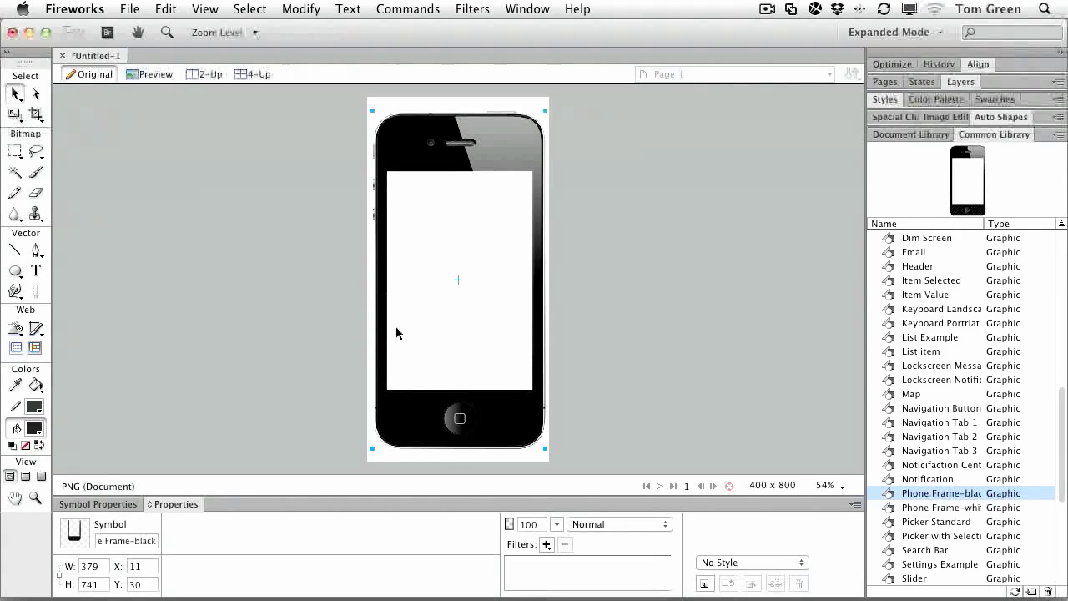